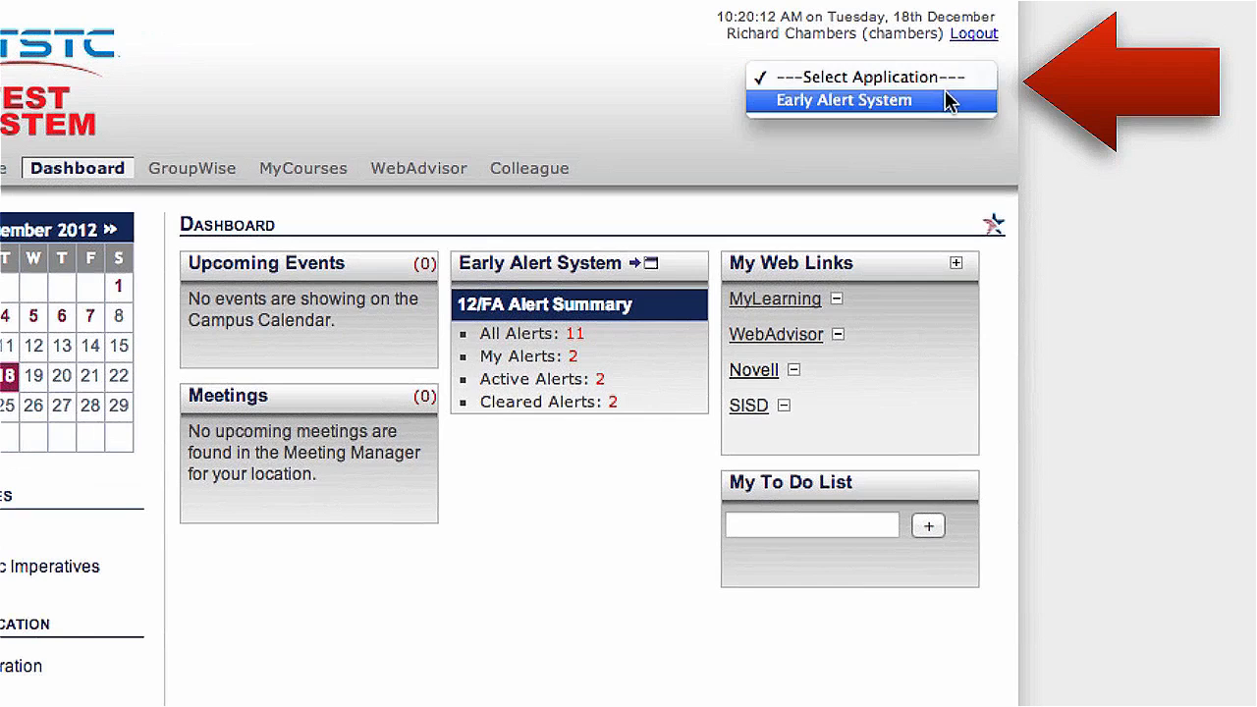
Open the Early Alert System's weekly view and show the Intro. Spreadsheets - ITSW-1304-40W1 (12/FA) course.
{"action": "left_click", "coordinate": [942, 102]}
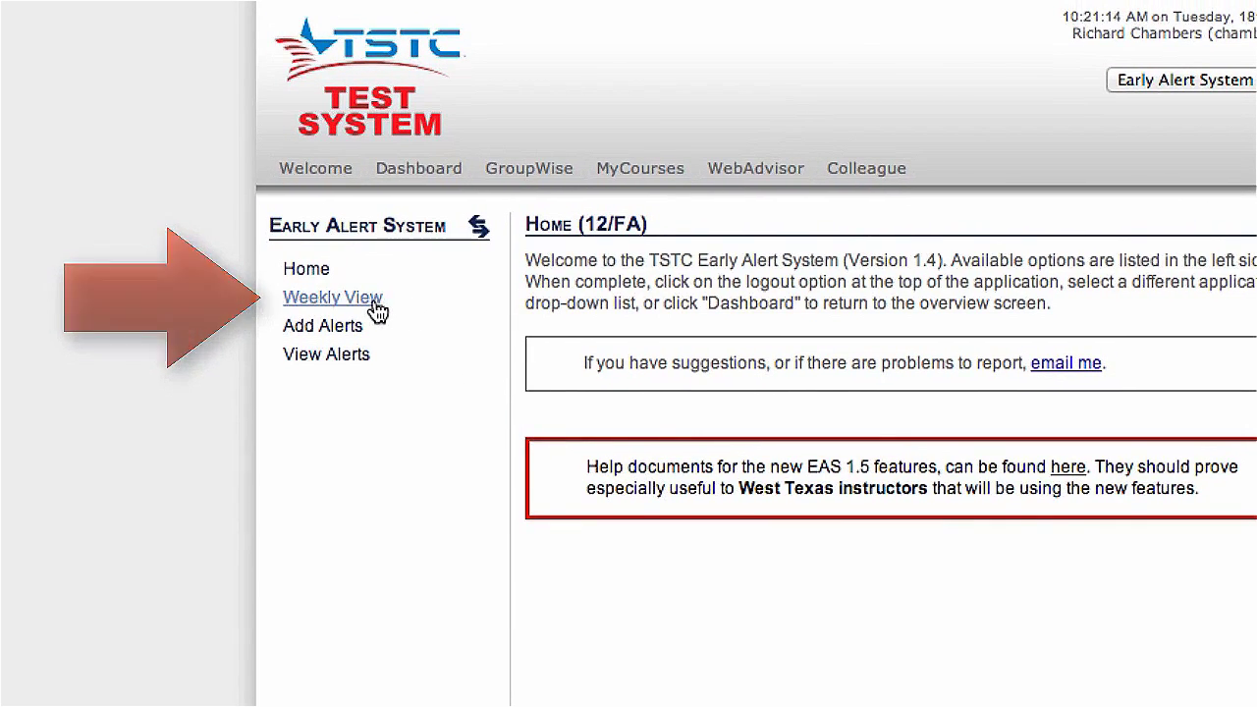
{"action": "left_click", "coordinate": [376, 308]}
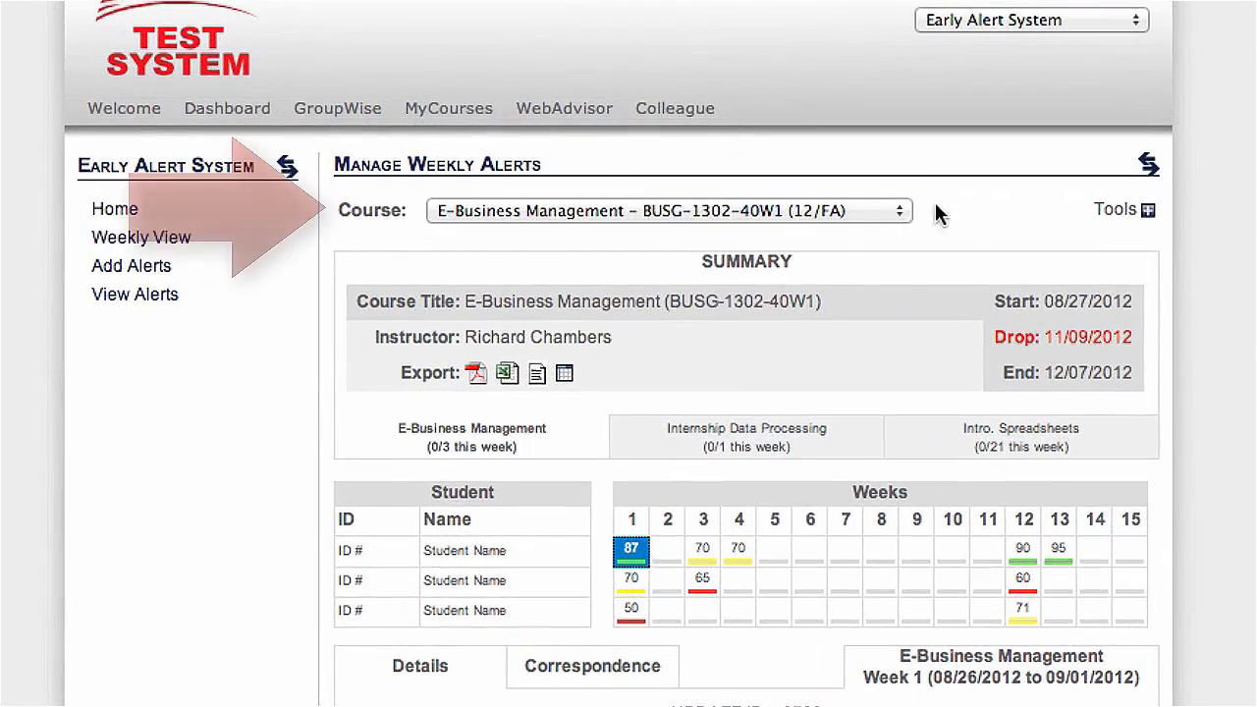
{"action": "left_click", "coordinate": [895, 210]}
{"action": "left_click", "coordinate": [878, 266]}
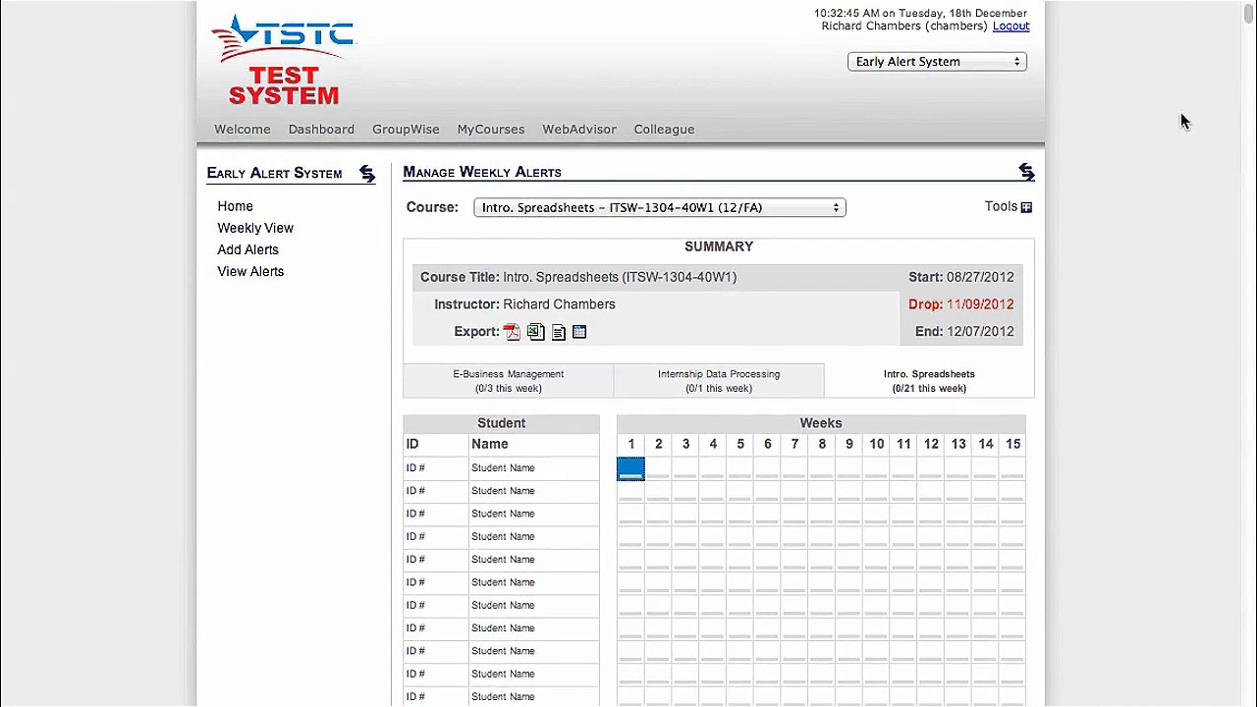
Set the first student's Week 1 entry to type Alert with an average of 70.
{"action": "left_click_drag", "start_coordinate": [1249, 18], "coordinate": [1249, 28]}
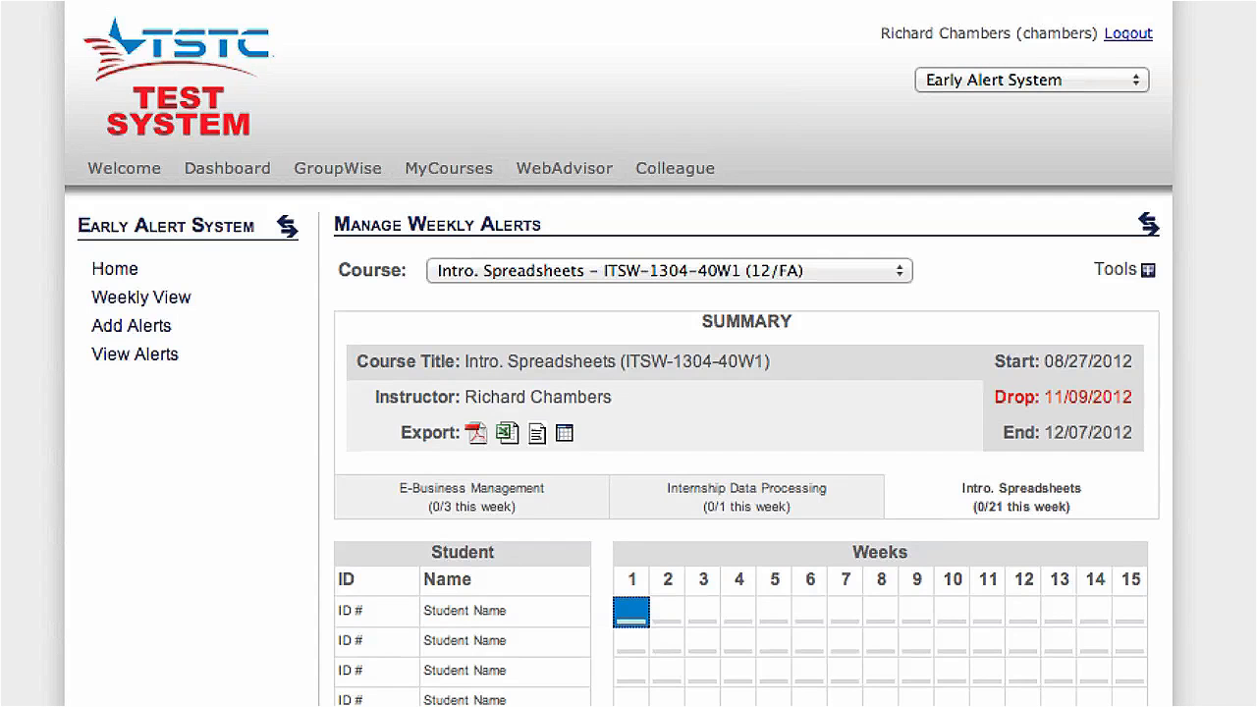
{"action": "scroll", "coordinate": [746, 393], "scroll_direction": "down", "scroll_amount": 10}
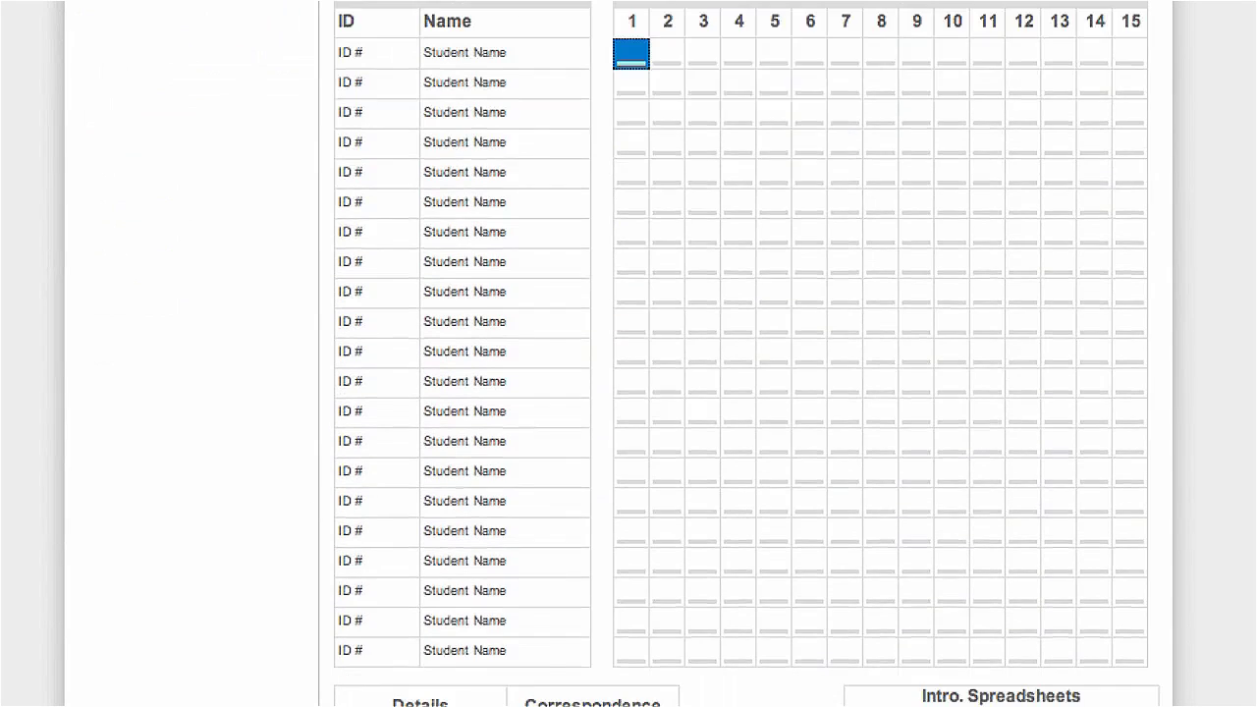
{"action": "scroll", "coordinate": [746, 393], "scroll_direction": "down", "scroll_amount": 4}
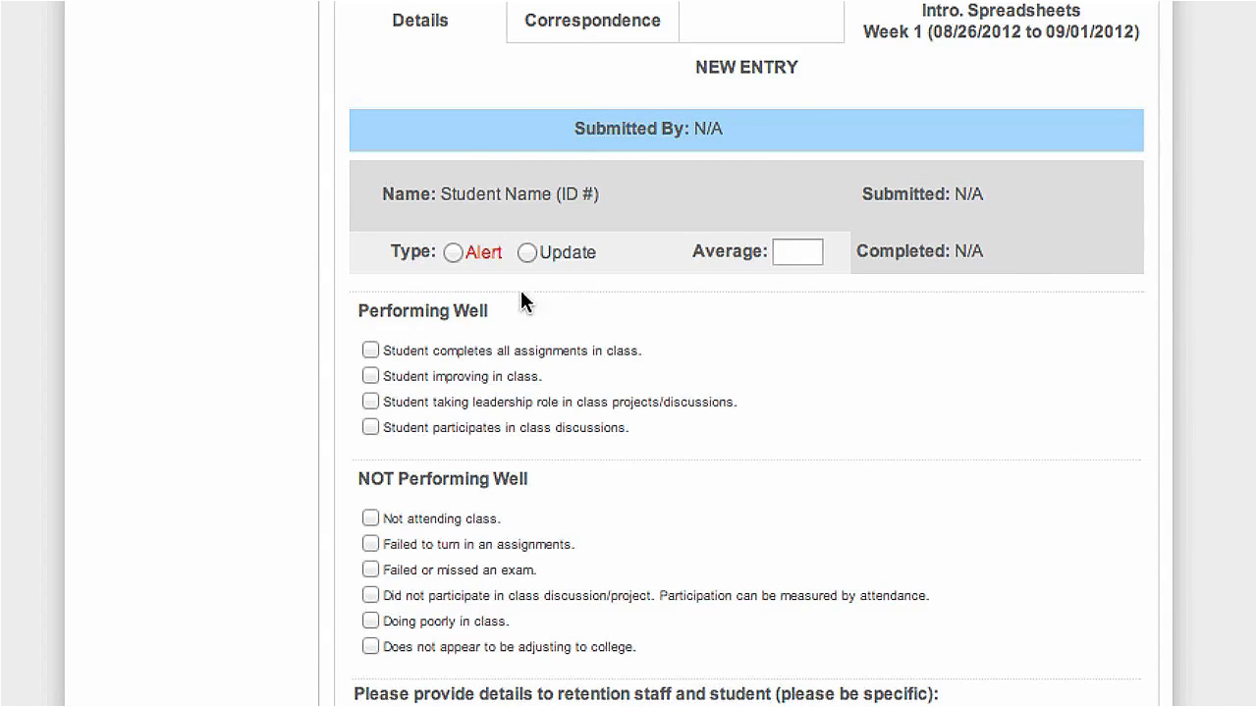
{"action": "left_click", "coordinate": [453, 252]}
{"action": "left_click", "coordinate": [777, 263]}
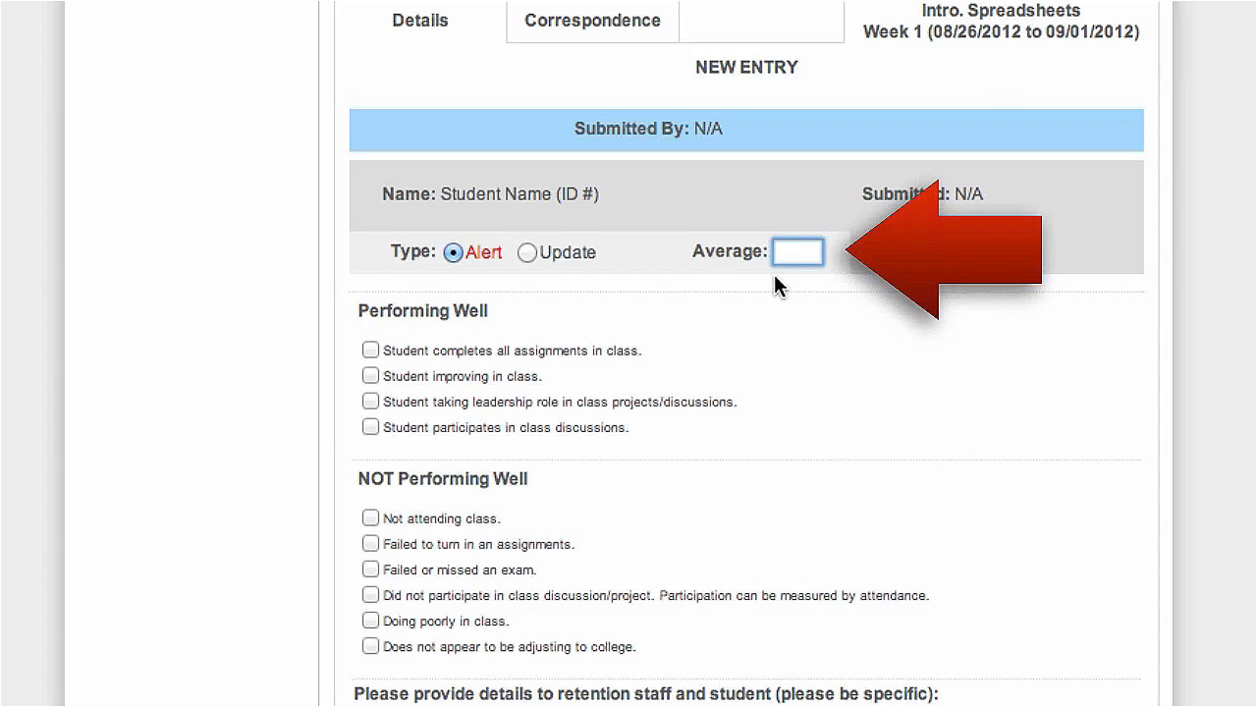
{"action": "type", "text": "70"}
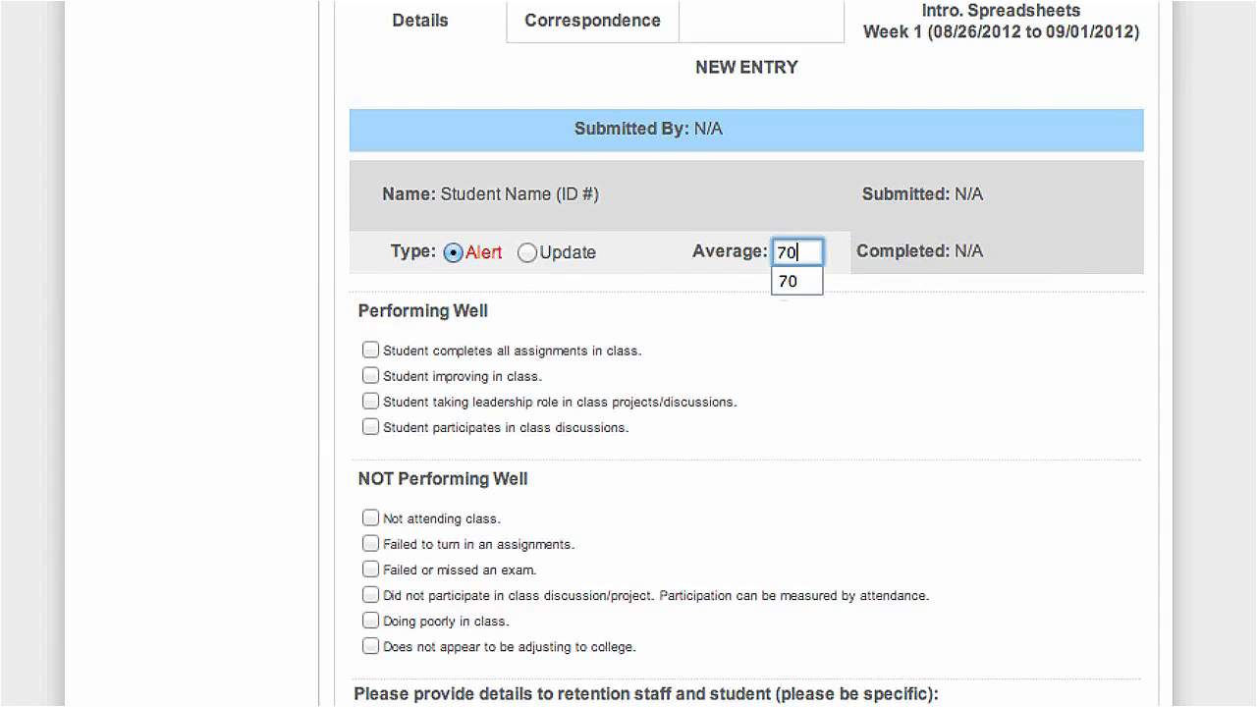
{"action": "left_click", "coordinate": [857, 295]}
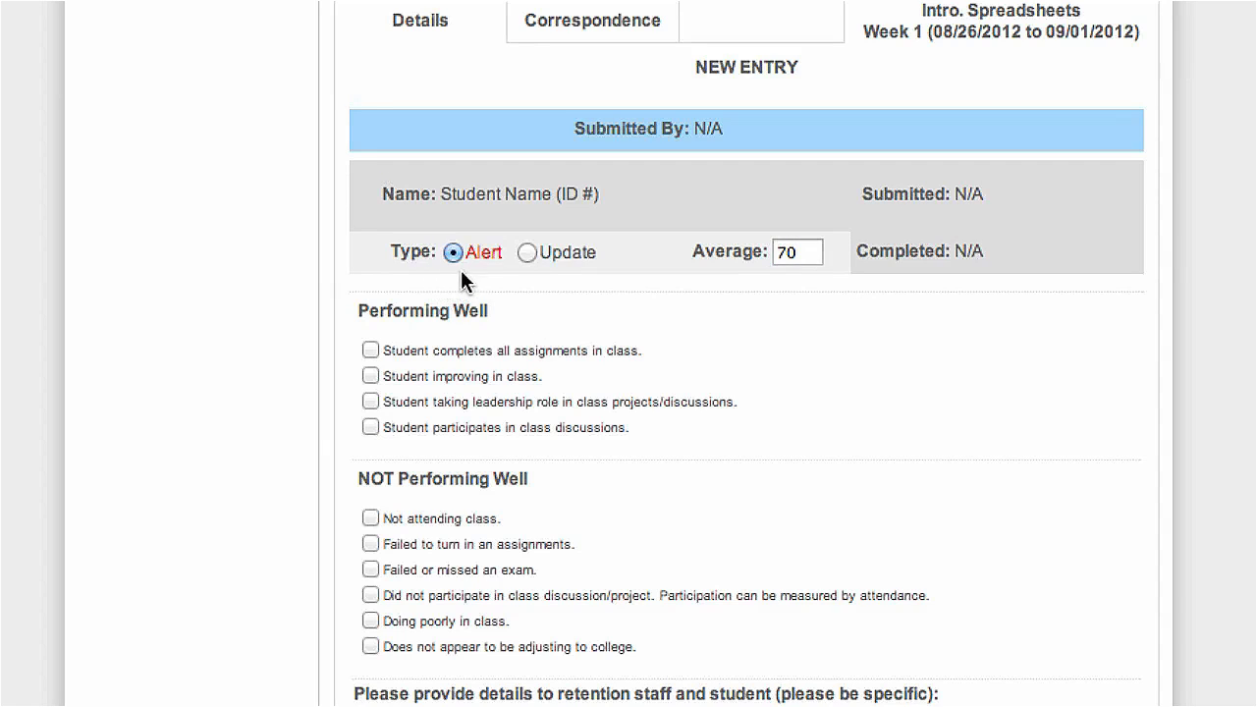
Mark "Failed or missed an exam.", add the details "Student made 65 on the last exam." and save the alert.
{"action": "scroll", "coordinate": [918, 334], "scroll_direction": "down", "scroll_amount": 4}
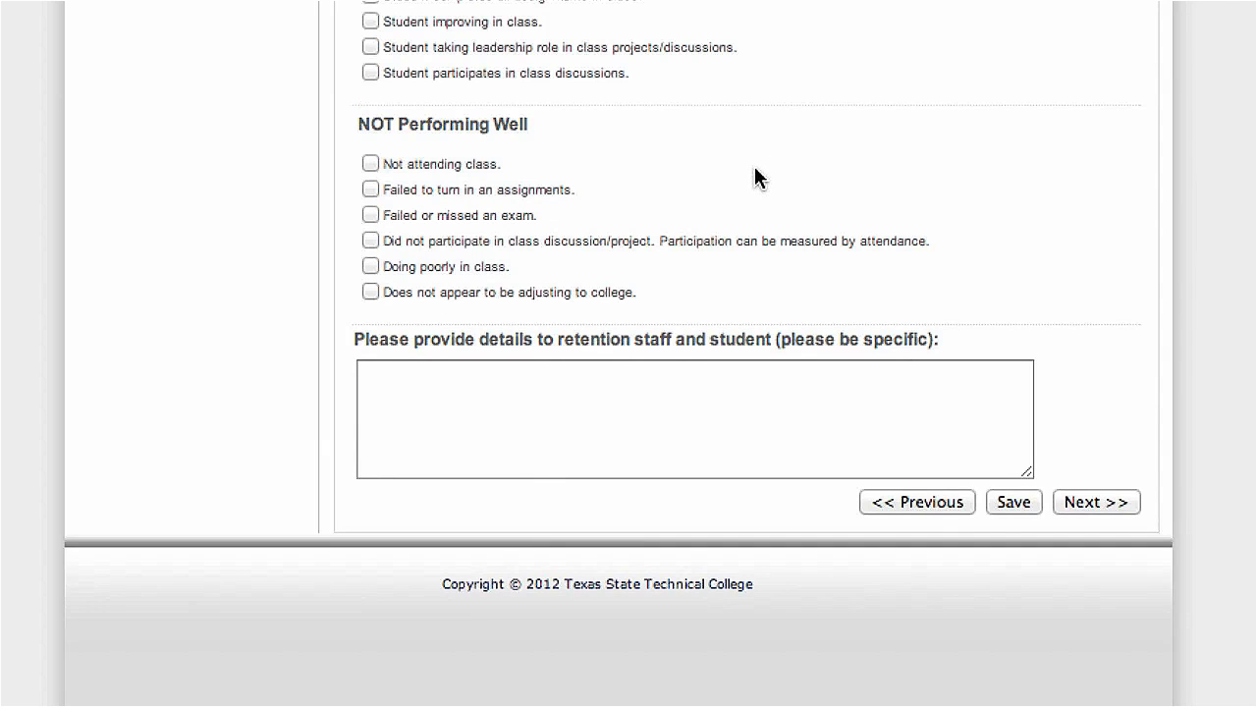
{"action": "left_click", "coordinate": [370, 215]}
{"action": "left_click", "coordinate": [667, 393]}
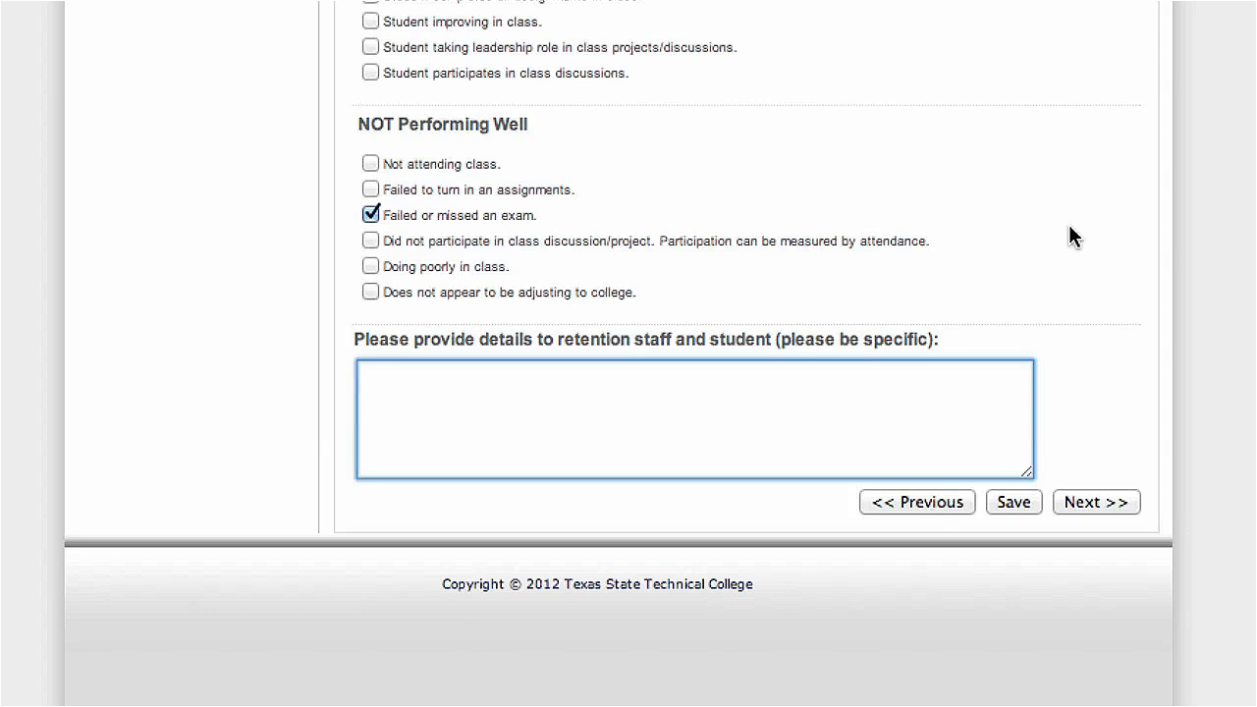
{"action": "type", "text": "Student made 65 on the last exam."}
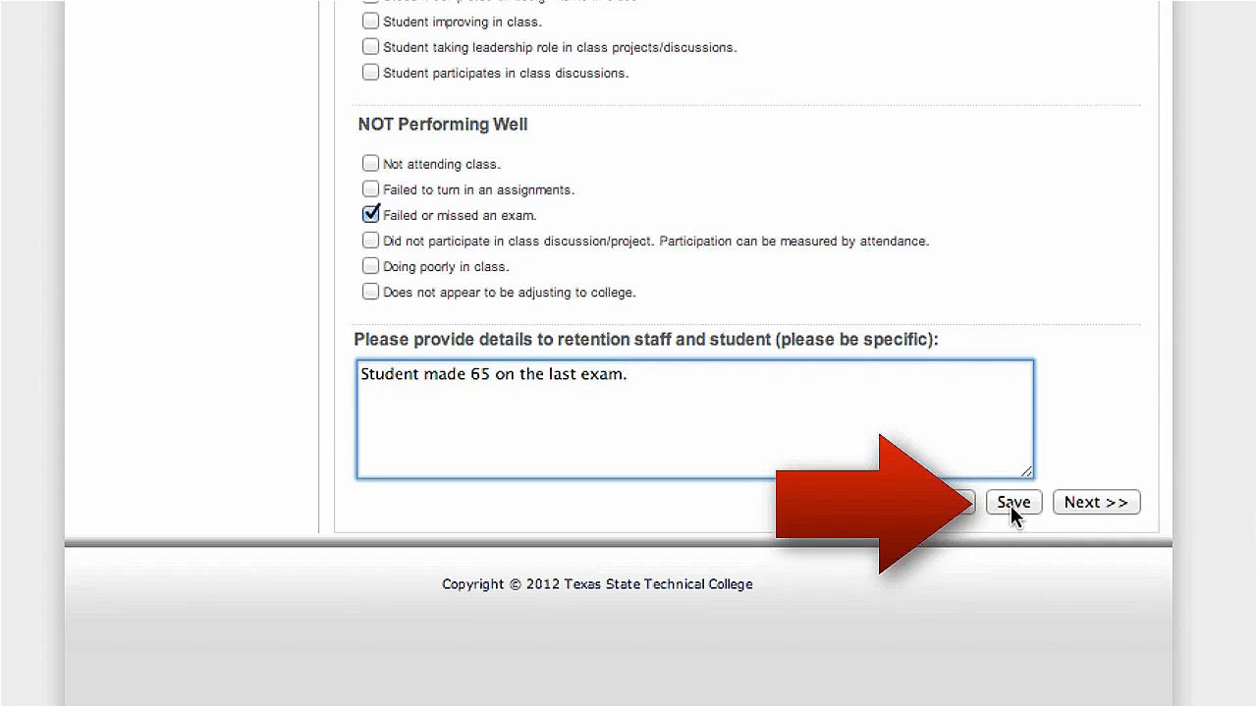
{"action": "left_click", "coordinate": [1012, 505]}
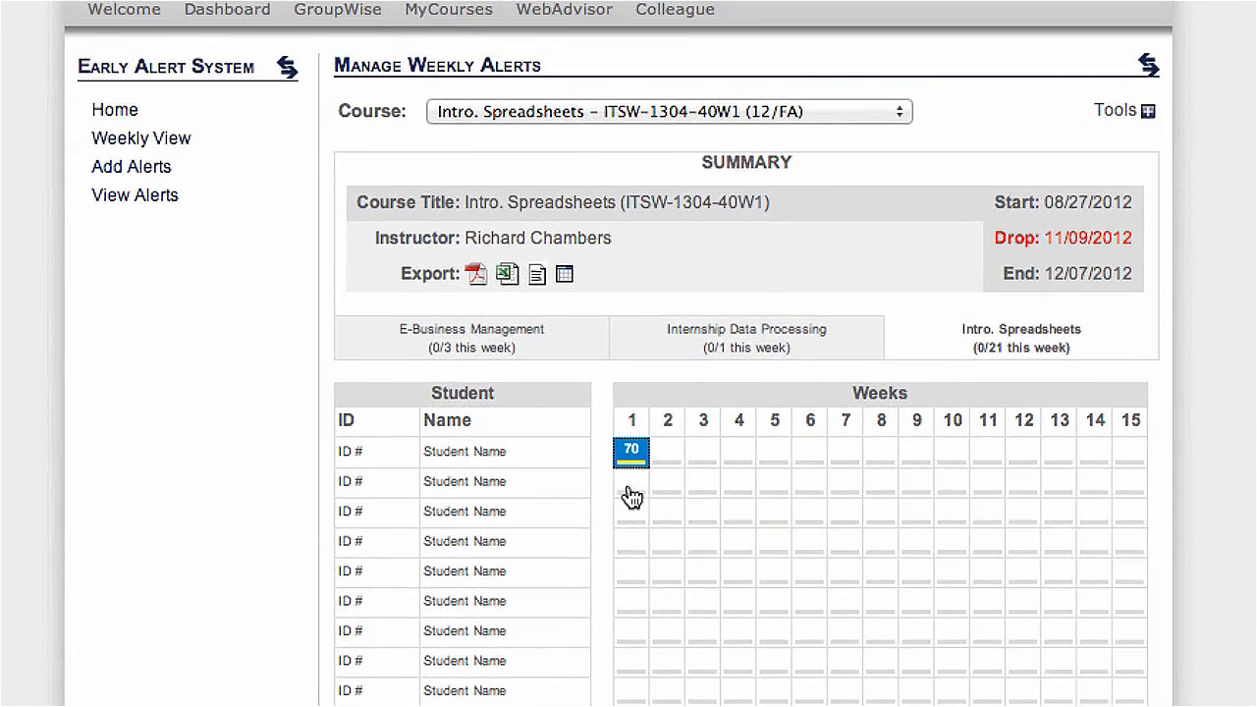
Start the second student's Week 1 entry as an Update with an average of 90.
{"action": "mouse_move", "coordinate": [632, 497]}
{"action": "left_click", "coordinate": [634, 497]}
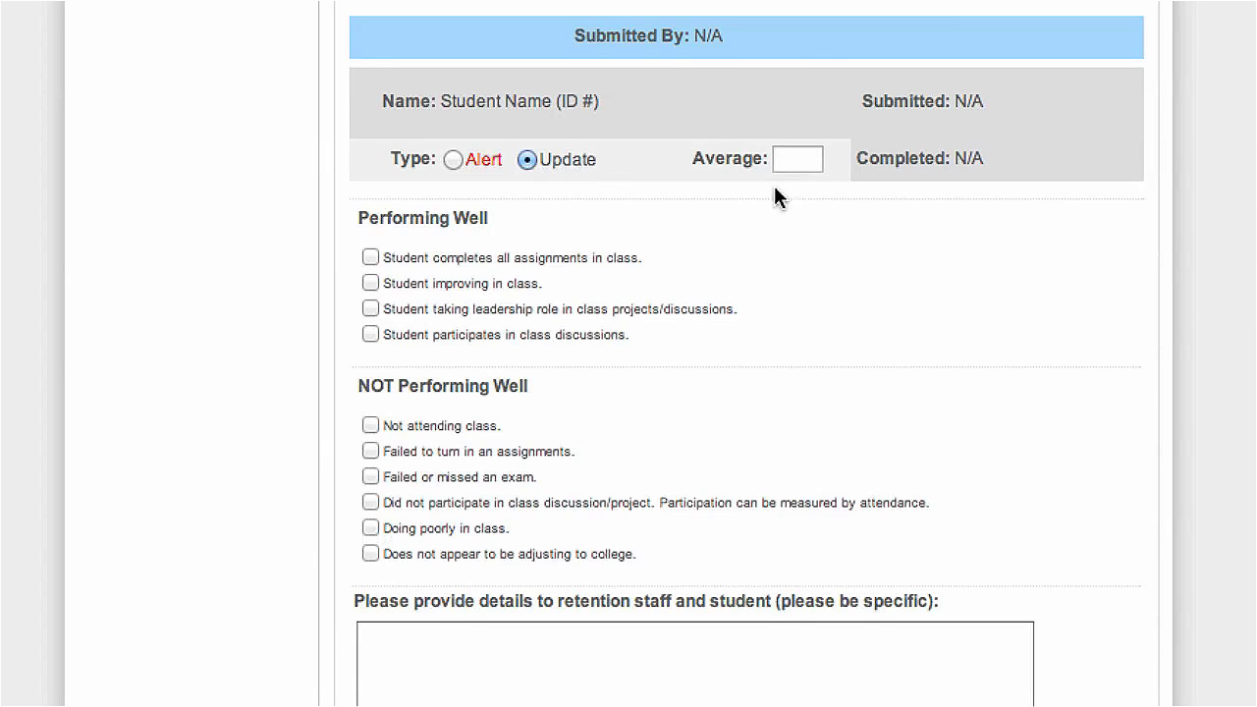
{"action": "left_click", "coordinate": [800, 167]}
{"action": "type", "text": "90"}
{"action": "left_click", "coordinate": [780, 247]}
Mark "Student completes all assignments in class.", enter the details "Excellent" and save the entry by advancing to the next student.
{"action": "left_click", "coordinate": [370, 284]}
{"action": "left_click", "coordinate": [736, 693]}
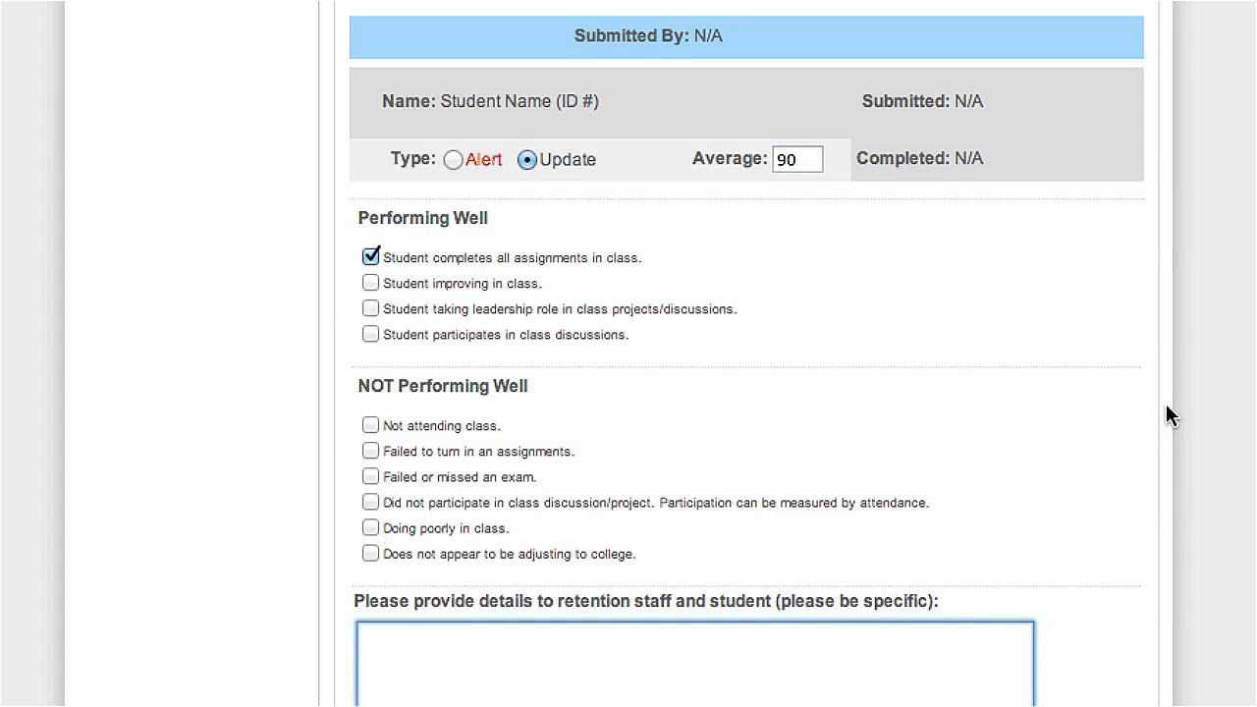
{"action": "scroll", "coordinate": [1168, 416], "scroll_direction": "down", "scroll_amount": 4}
{"action": "type", "text": "Excellent"}
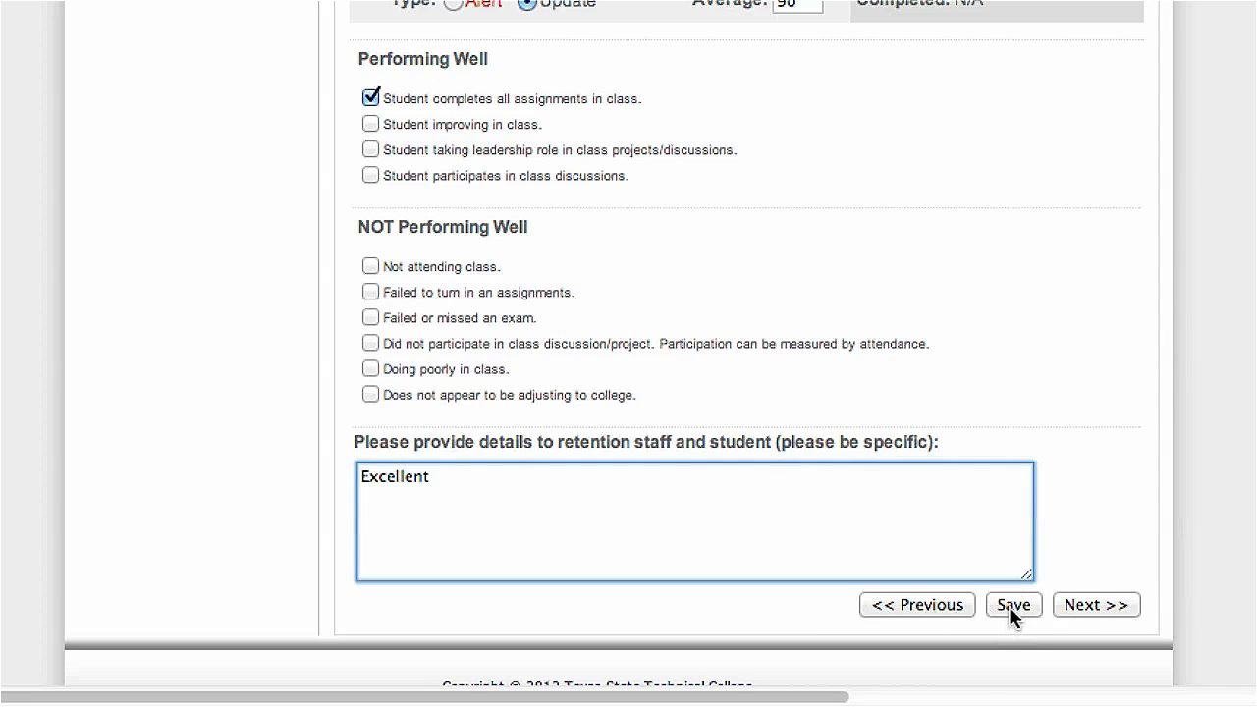
{"action": "left_click", "coordinate": [1100, 606]}
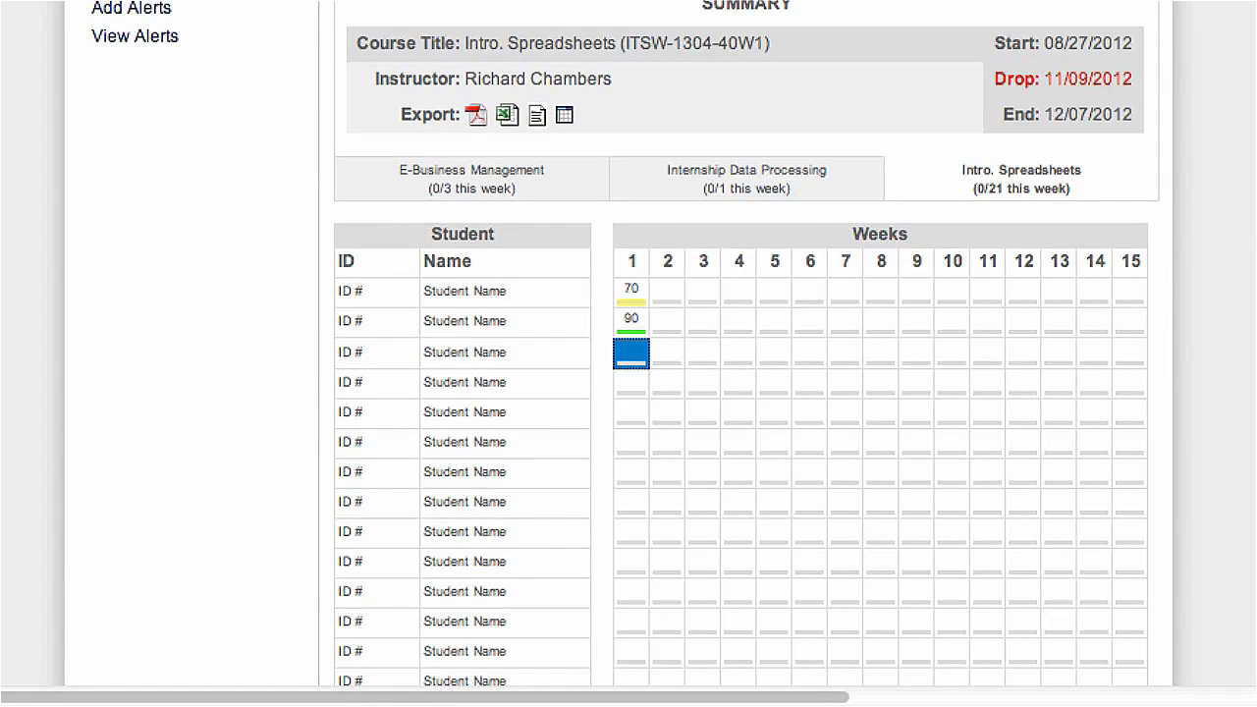
Reopen the first student's Week 1 alert, add a separate paragraph "Student no longer participating in class." to the details and save it.
{"action": "mouse_move", "coordinate": [637, 310]}
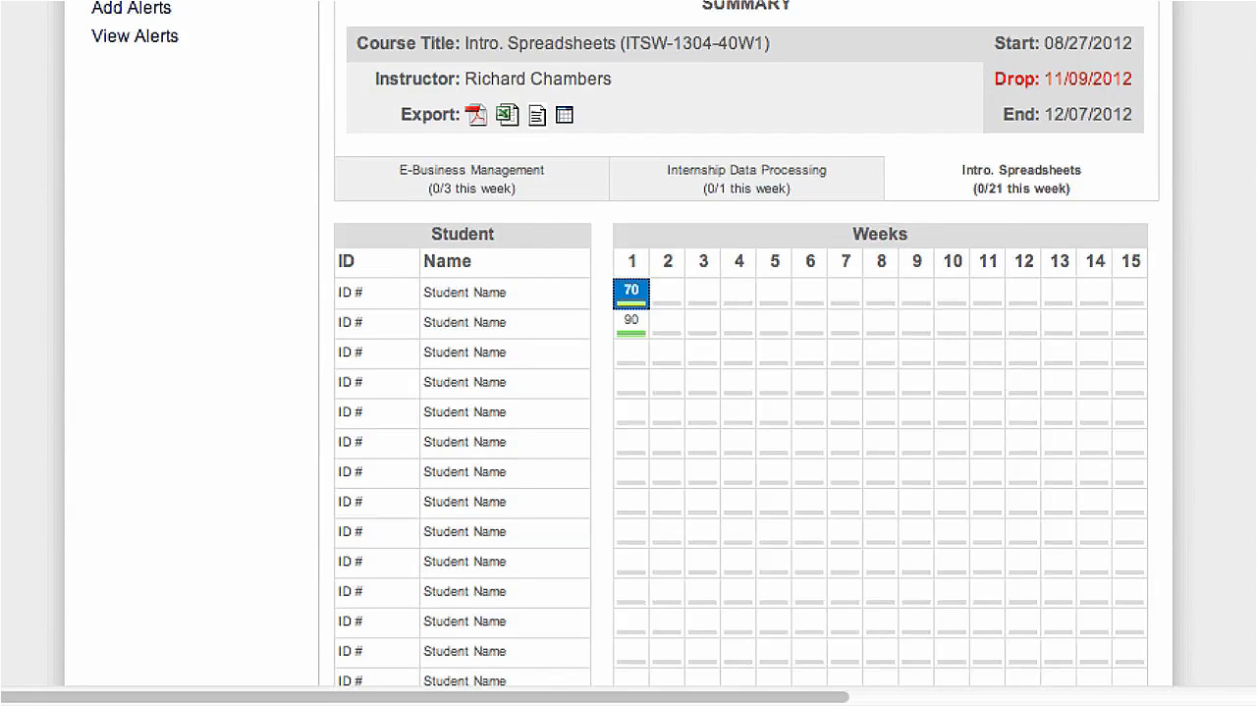
{"action": "scroll", "coordinate": [747, 353], "scroll_direction": "down", "scroll_amount": 10}
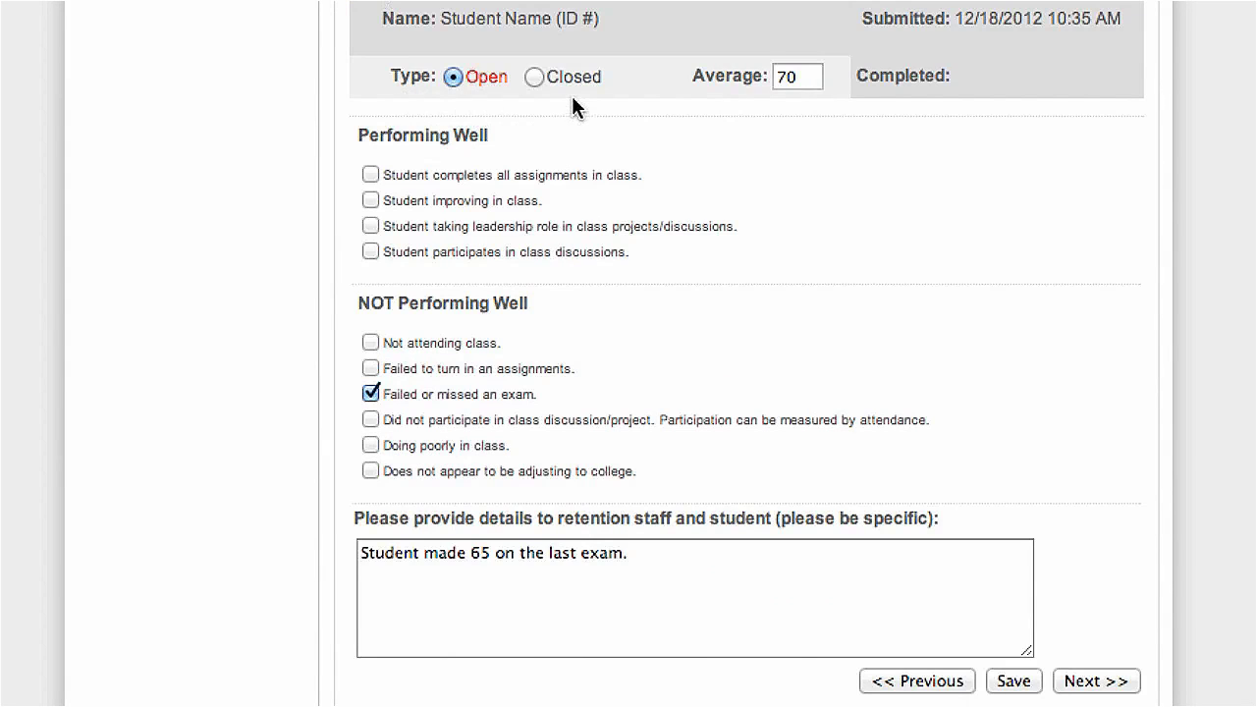
{"action": "left_click", "coordinate": [715, 580]}
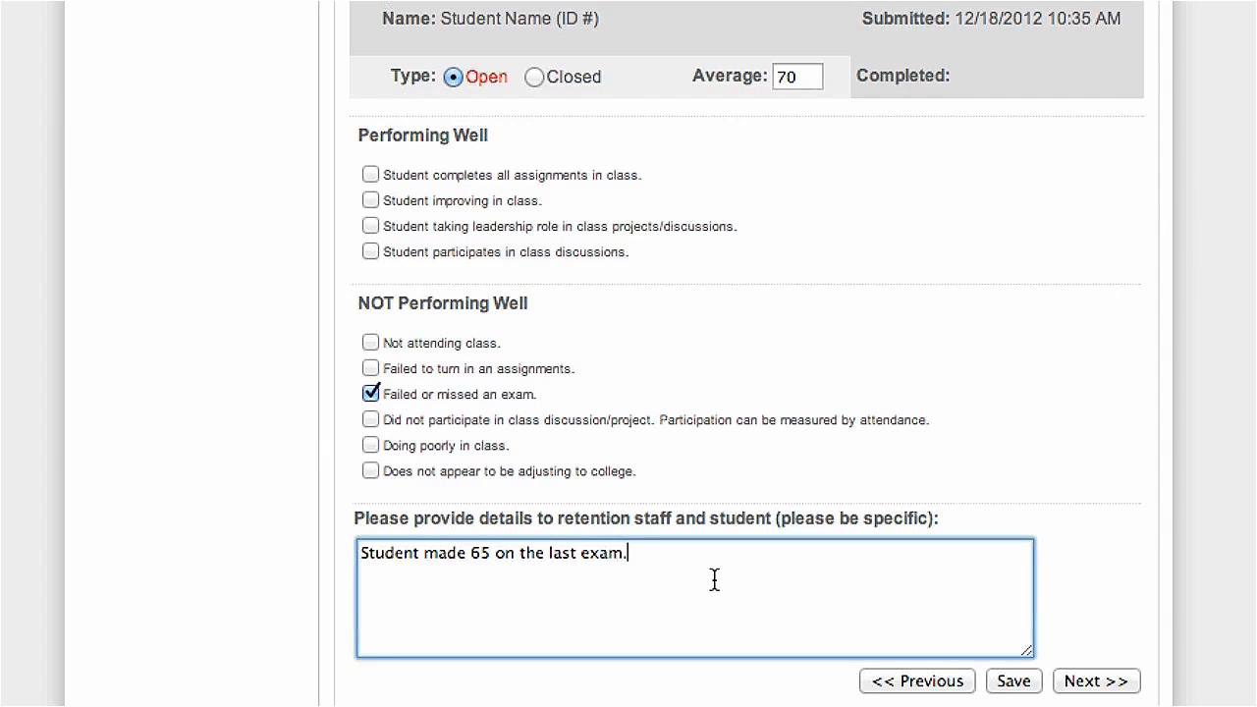
{"action": "key", "text": "Return"}
{"action": "key", "text": "Return"}
{"action": "type", "text": "Student a"}
{"action": "key", "text": "BackSpace"}
{"action": "type", "text": "no longer"}
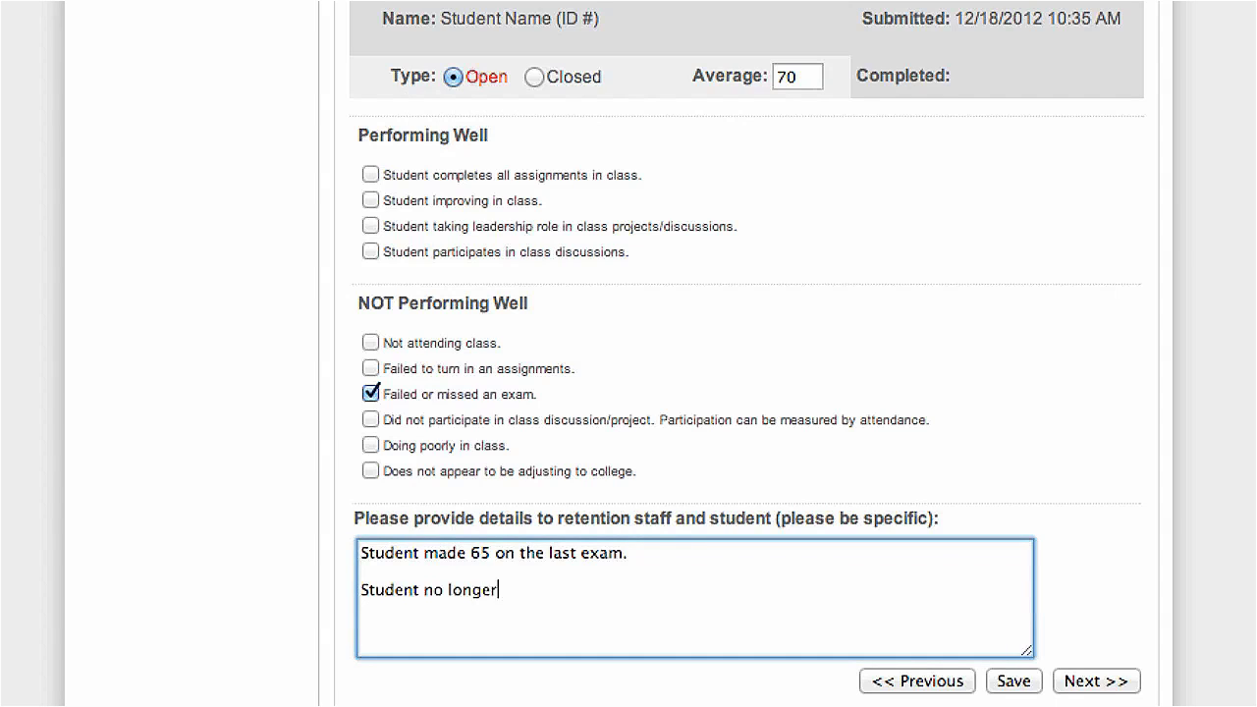
{"action": "type", "text": " participating "}
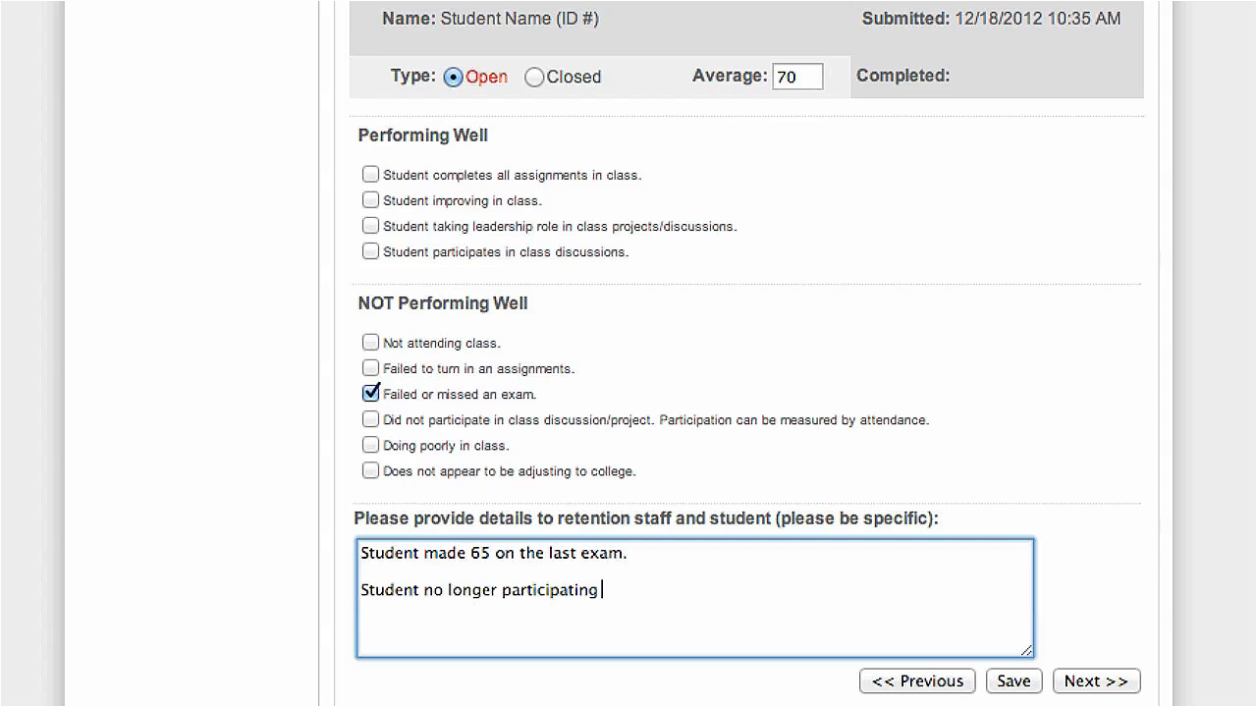
{"action": "type", "text": "in class."}
{"action": "left_click", "coordinate": [1022, 685]}
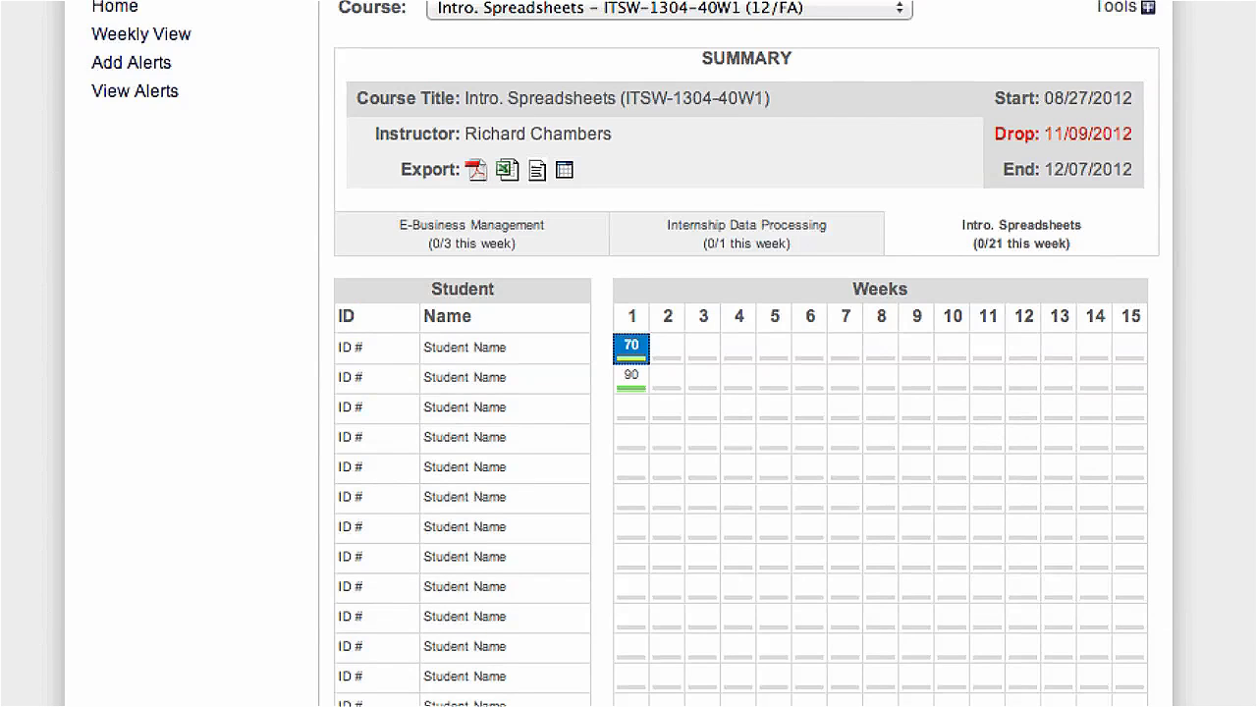
Review the correspondence and past messages for the first student's Week 1 alert.
{"action": "scroll", "coordinate": [746, 393], "scroll_direction": "down", "scroll_amount": 10}
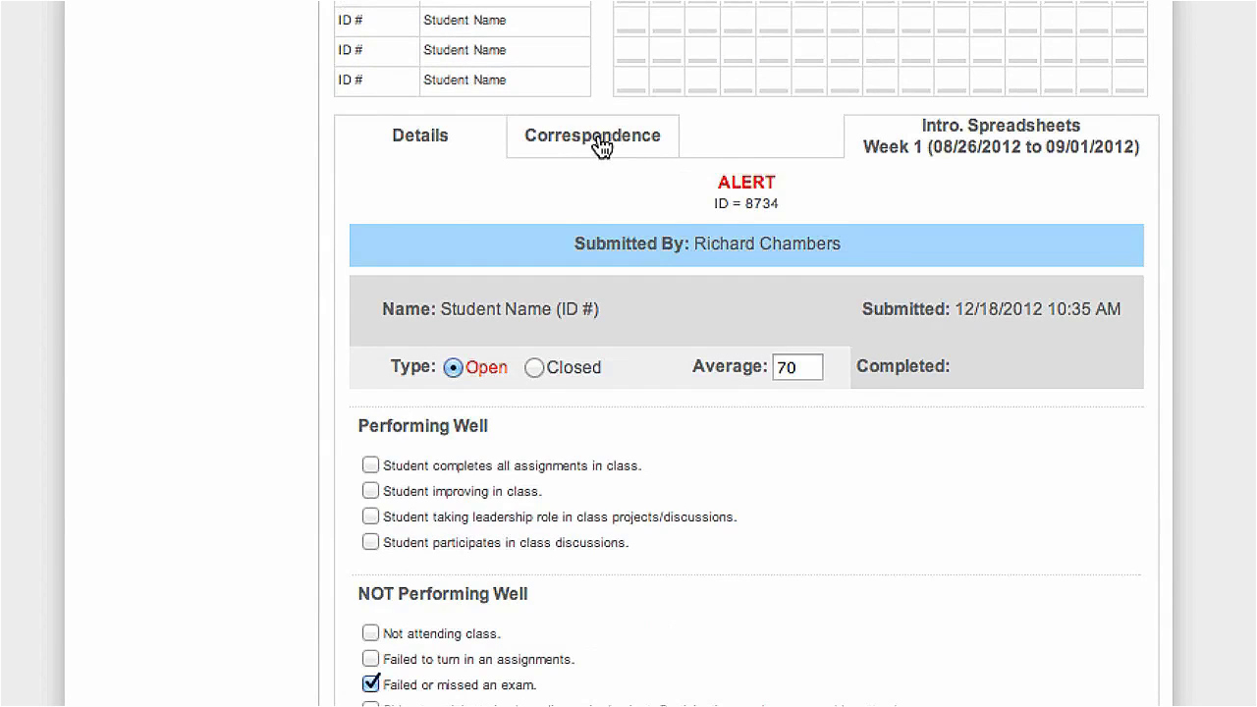
{"action": "left_click", "coordinate": [593, 142]}
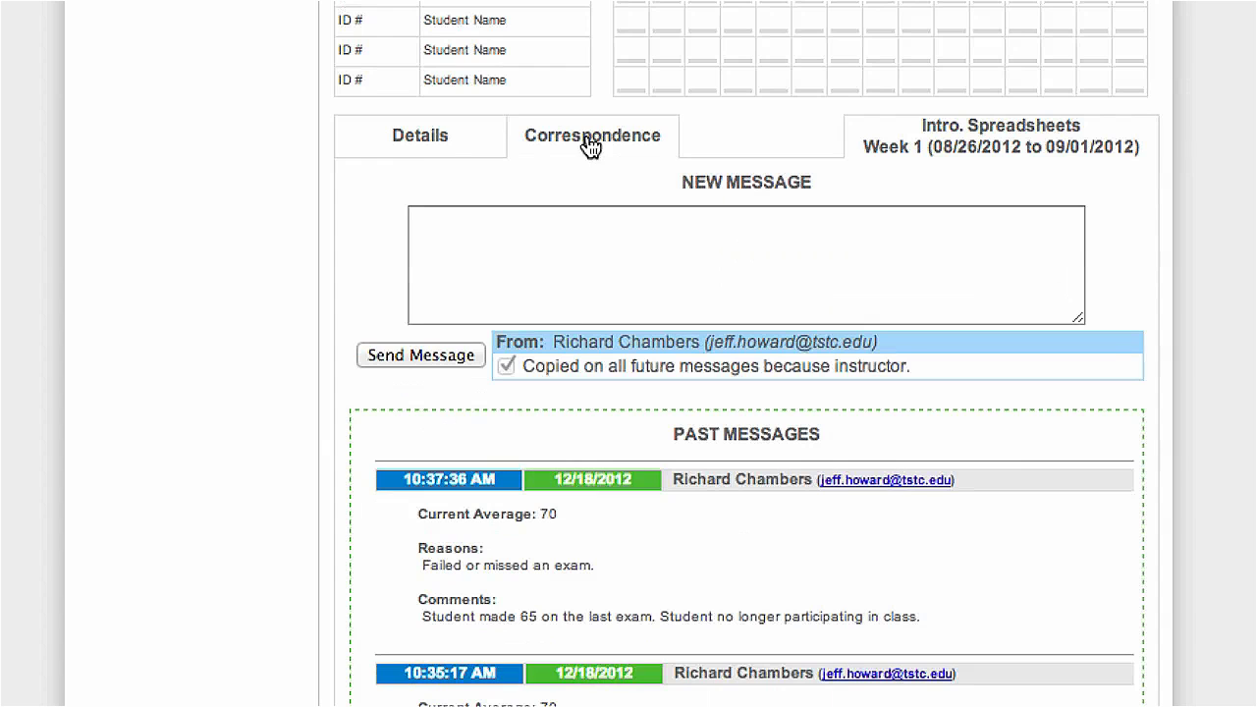
{"action": "scroll", "coordinate": [746, 393], "scroll_direction": "down", "scroll_amount": 3}
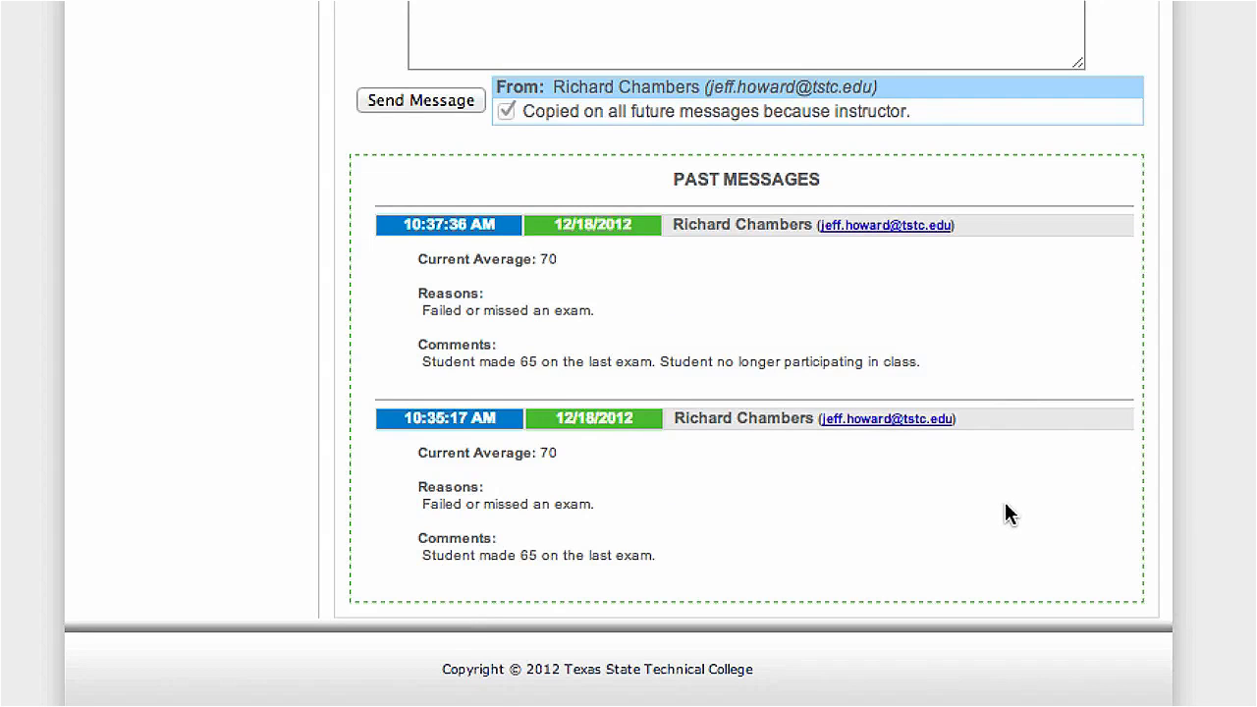
{"action": "scroll", "coordinate": [1080, 489], "scroll_direction": "up", "scroll_amount": 1}
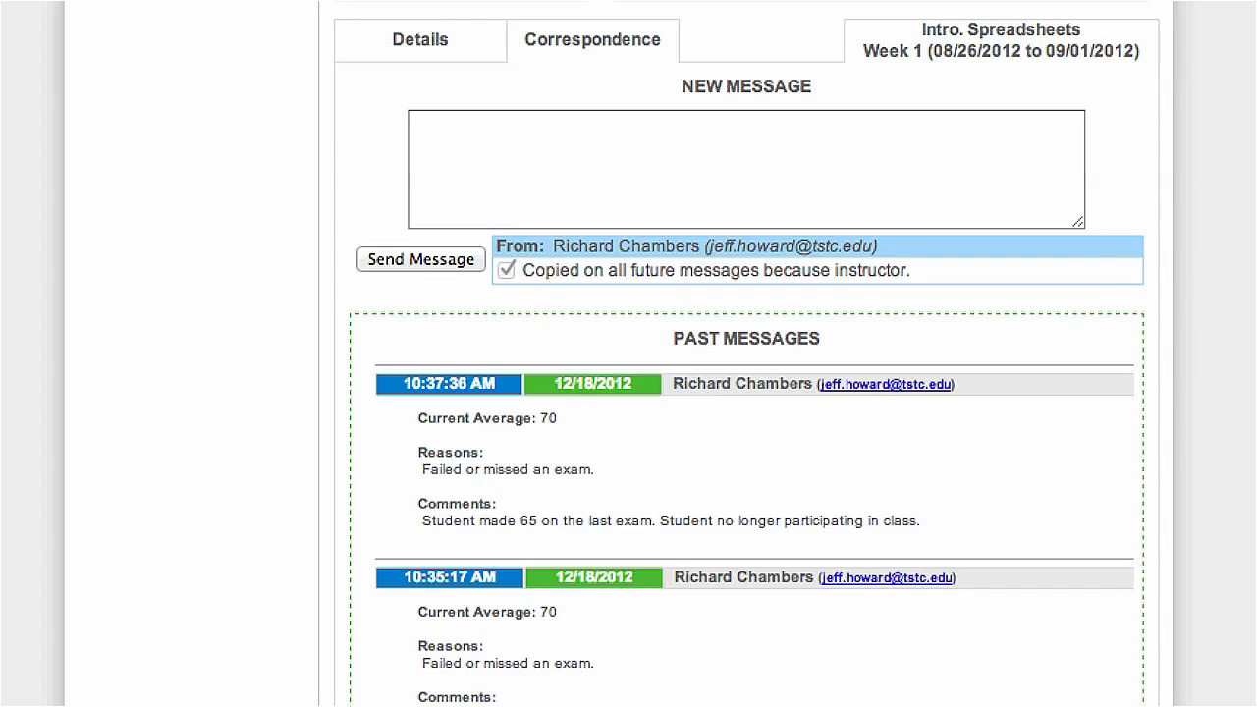
Switch the weekly alerts to the Internship Data Processing - ITSW-2386-40W1 (12/FA) course.
{"action": "scroll", "coordinate": [747, 354], "scroll_direction": "up", "scroll_amount": 10}
{"action": "mouse_move", "coordinate": [673, 231]}
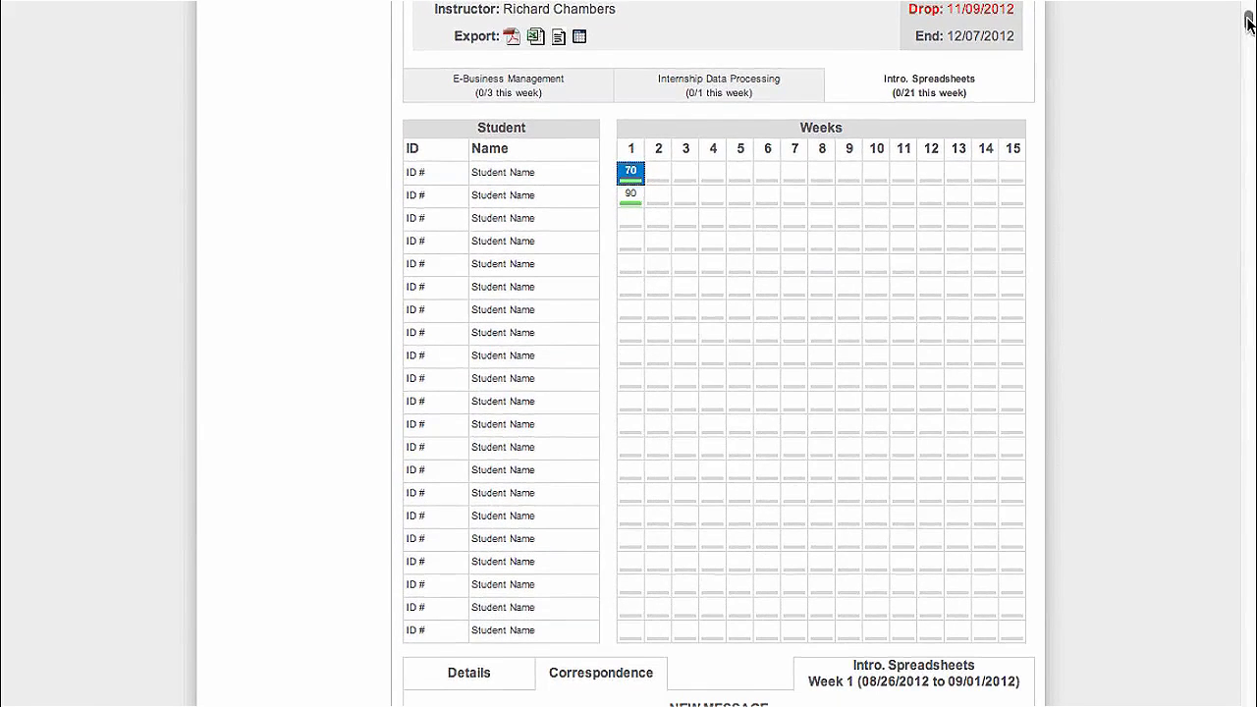
{"action": "left_click_drag", "start_coordinate": [1247, 18], "coordinate": [1247, 7]}
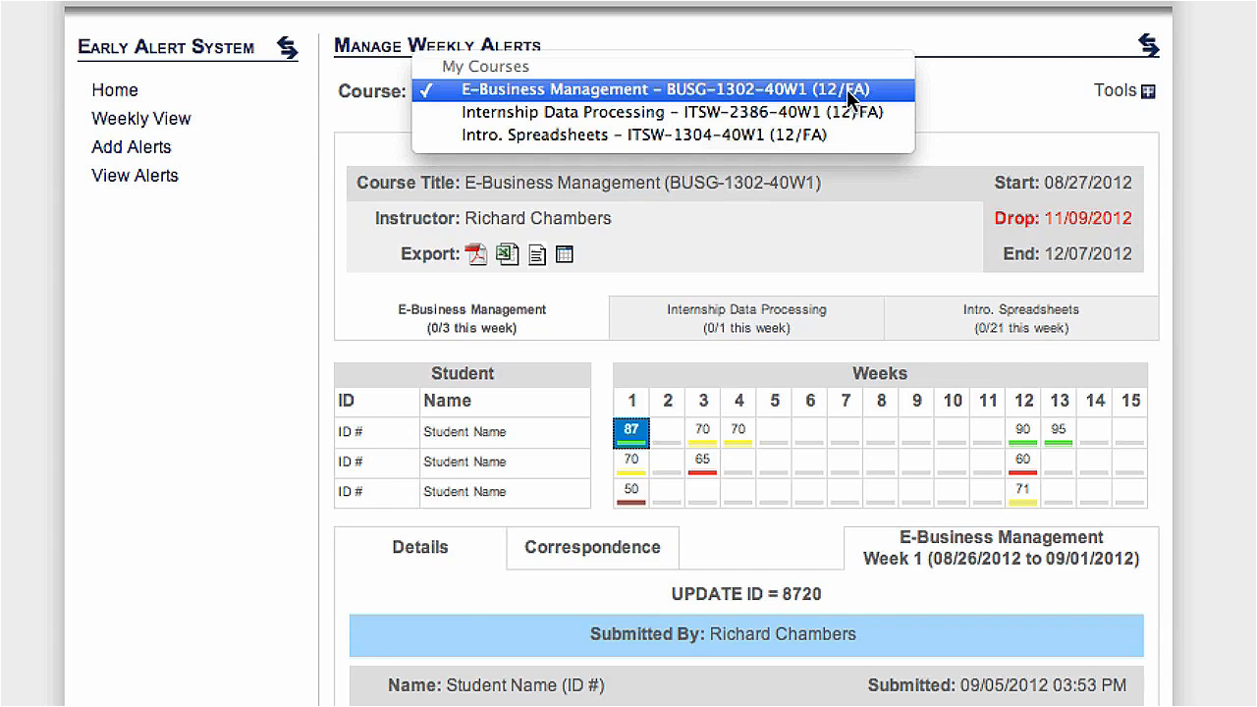
{"action": "left_click", "coordinate": [786, 114]}
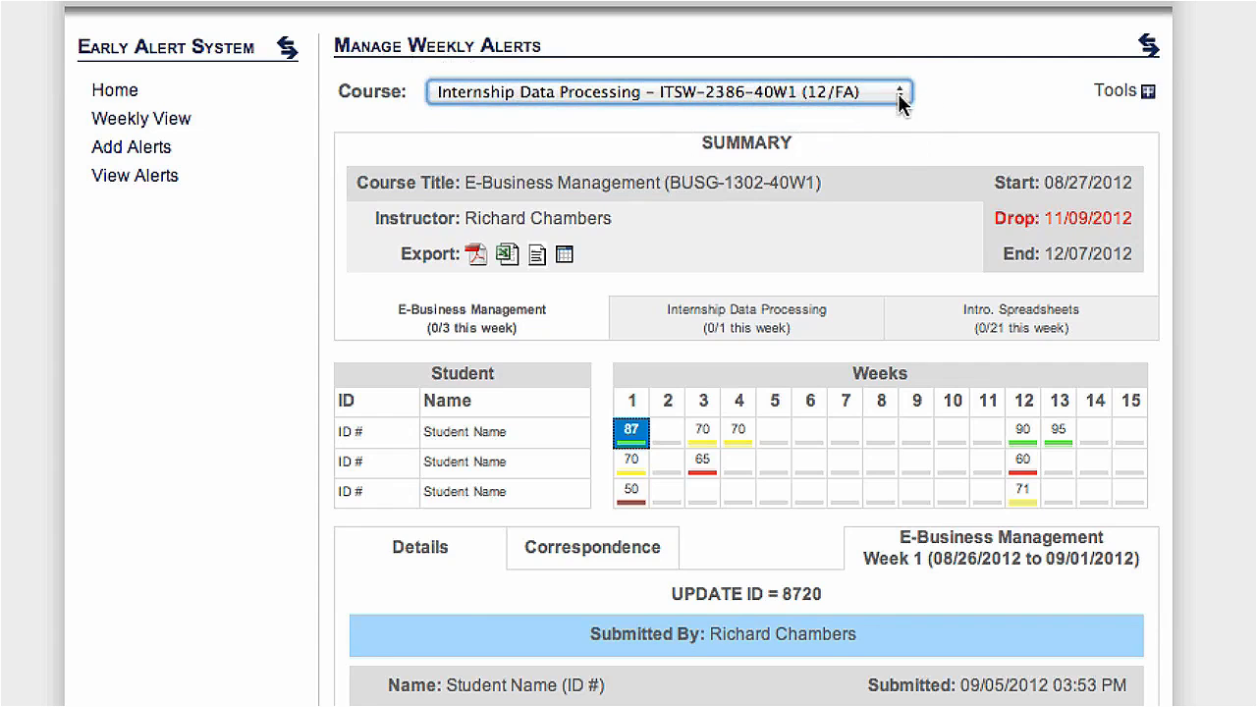